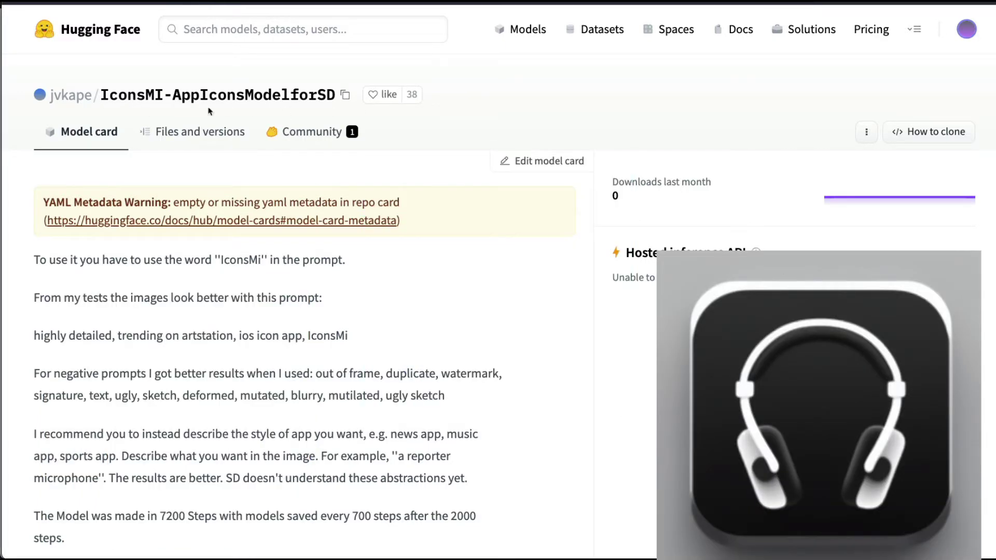
After checking the author's profile, generate an icon with 'a microphone speaker' replacing 'a youtuber'.
click(61, 104)
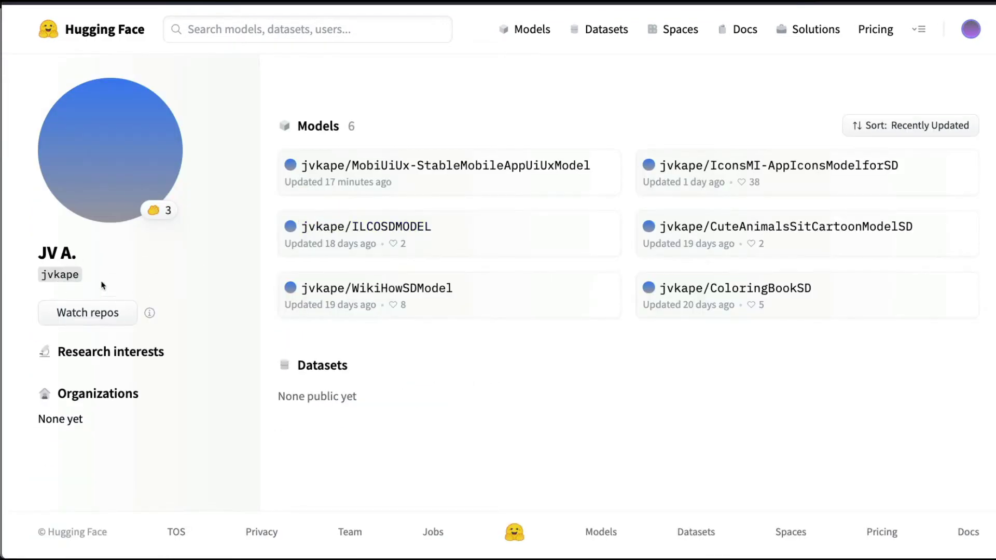
click(778, 165)
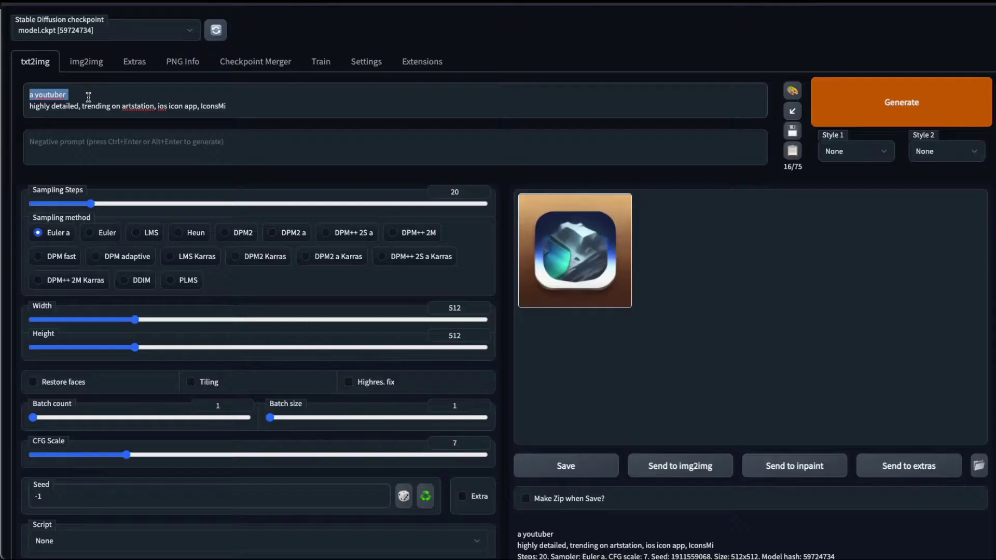
text(a microphon)
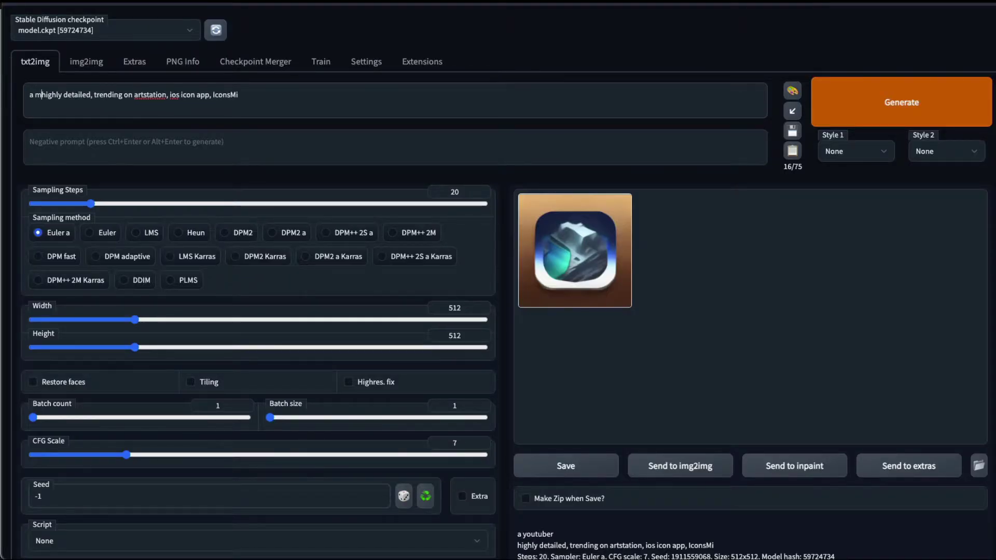
text(e speaker)
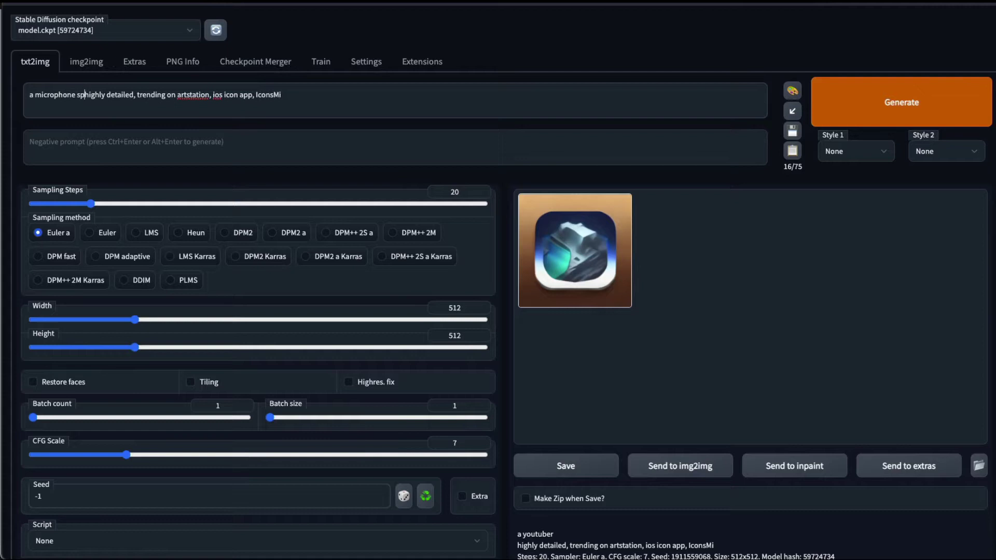
click(831, 86)
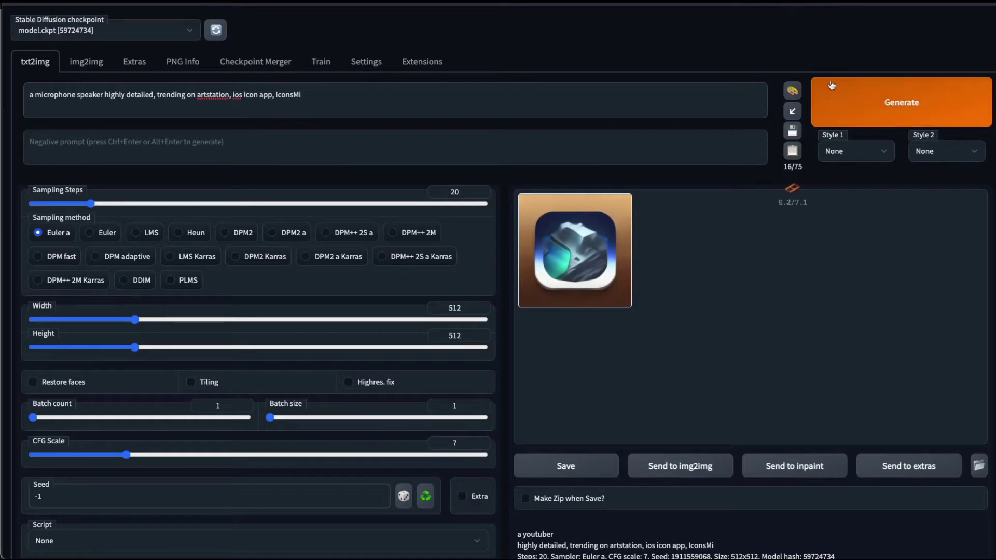
click(863, 83)
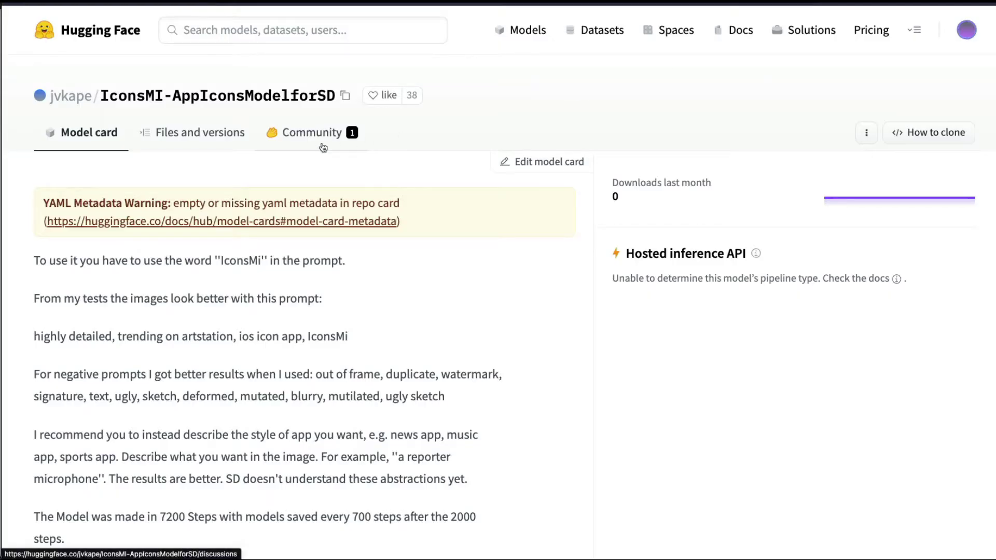
View the two IconsMI checkpoint files, then switch to the Design iOS Icons Colab notebook.
click(213, 138)
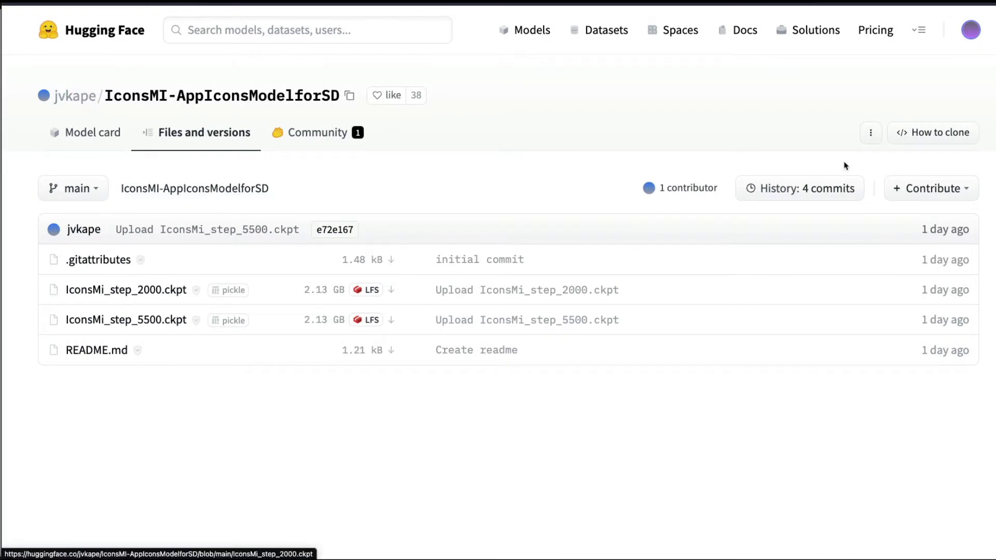
key(ctrl+Tab)
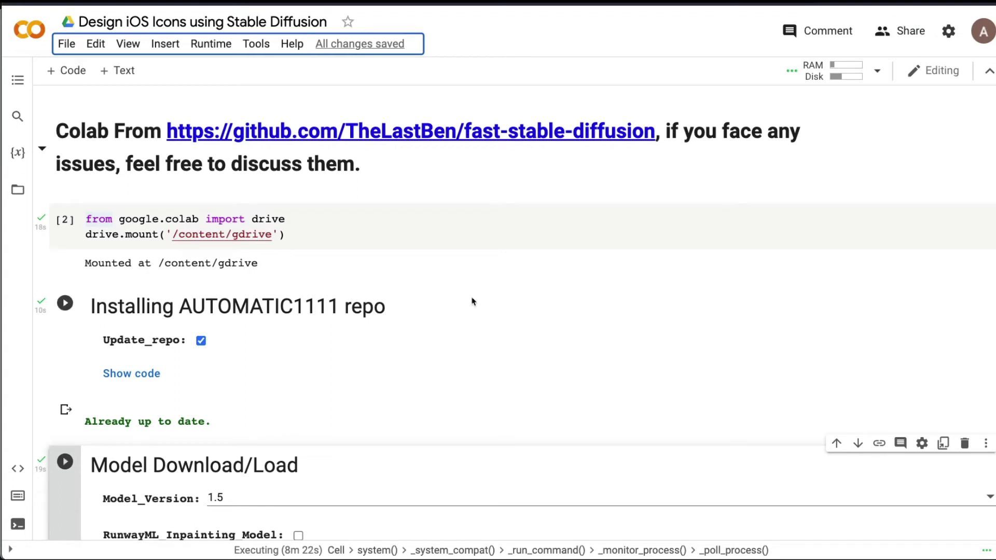
Review the Drive mount cell and scroll down to the IconsMi_step_2000 Link_to_trained_model field.
mouse_move(515, 207)
click(299, 241)
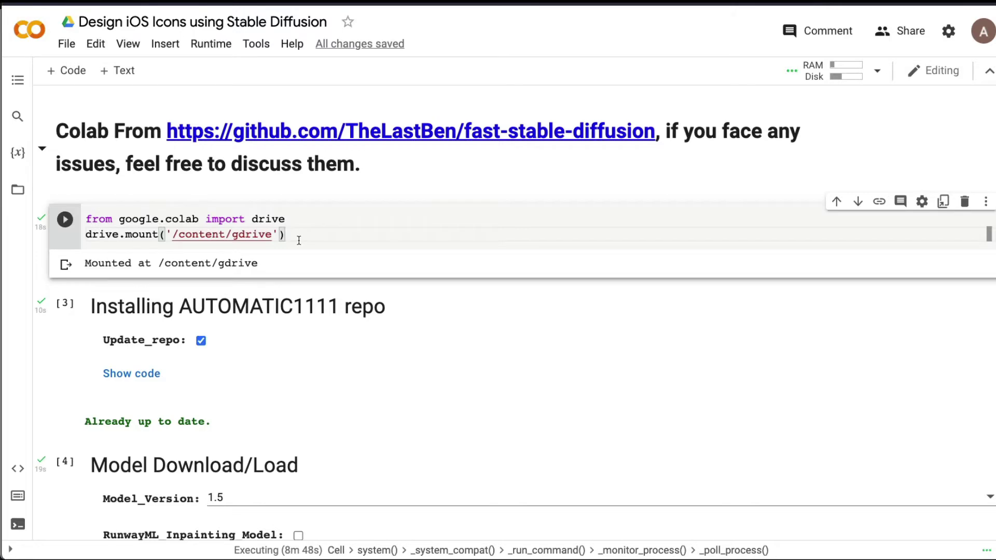
scroll(297, 241, down, 2)
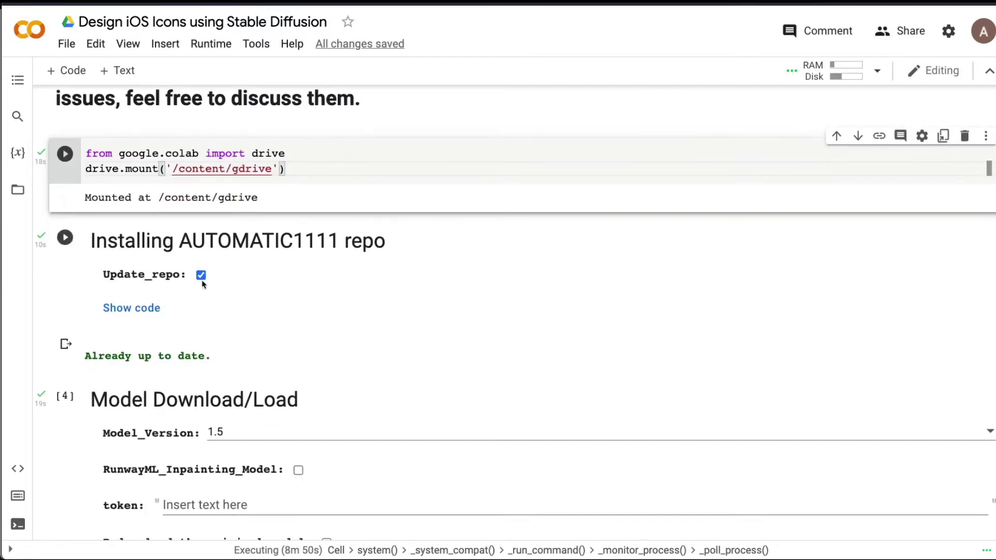
scroll(291, 285, down, 4)
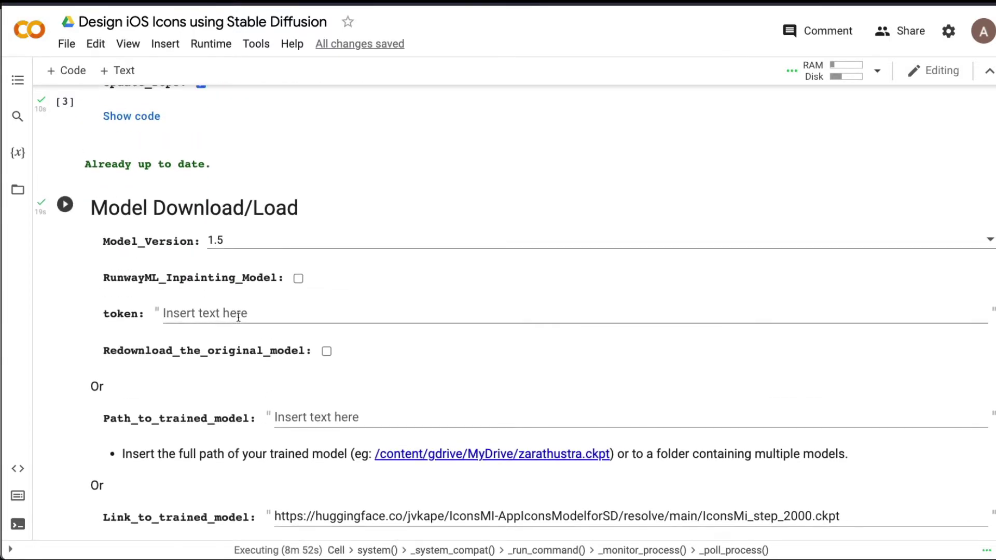
scroll(238, 317, down, 1)
scroll(278, 449, down, 3)
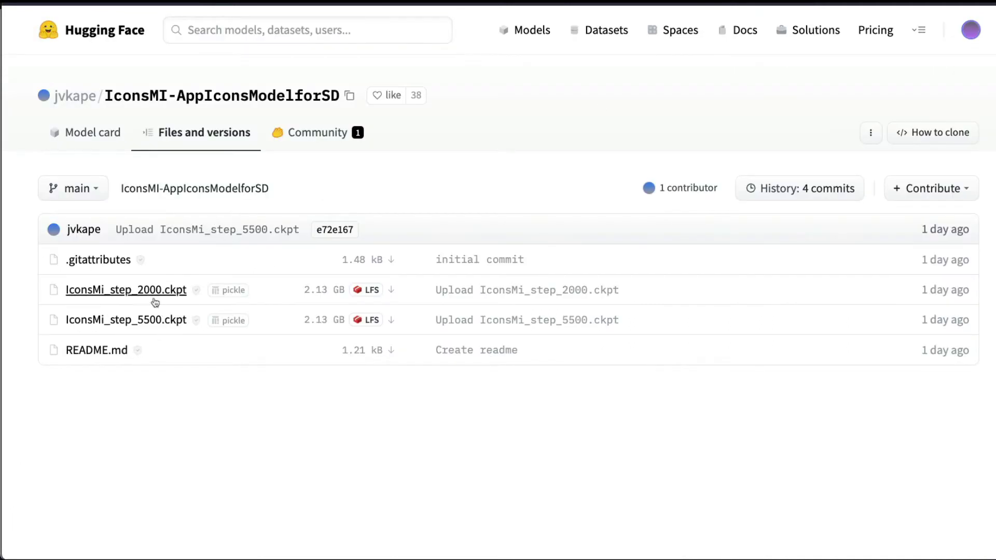
Copy the download link address of IconsMi_step_2000.ckpt from its file page.
click(157, 296)
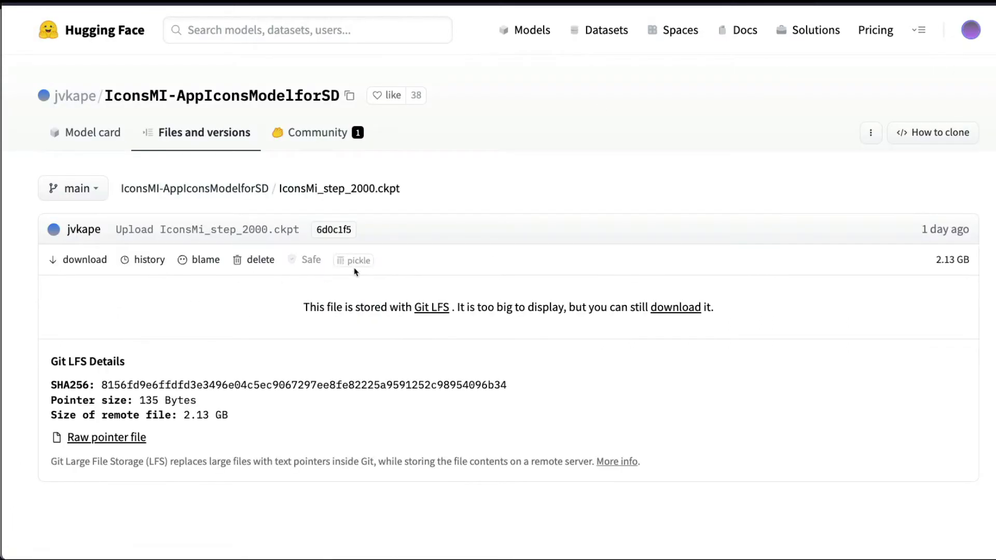
right_click(74, 261)
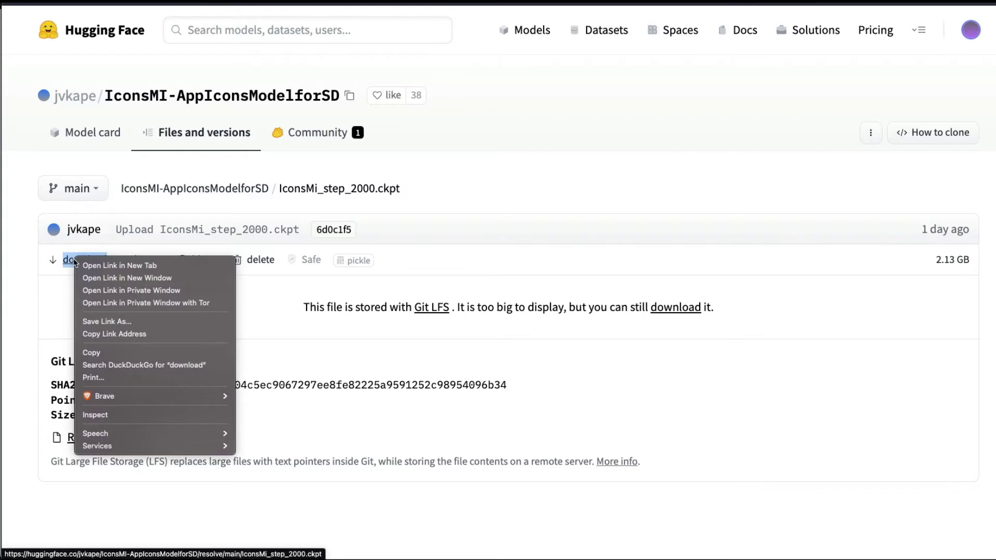
click(660, 144)
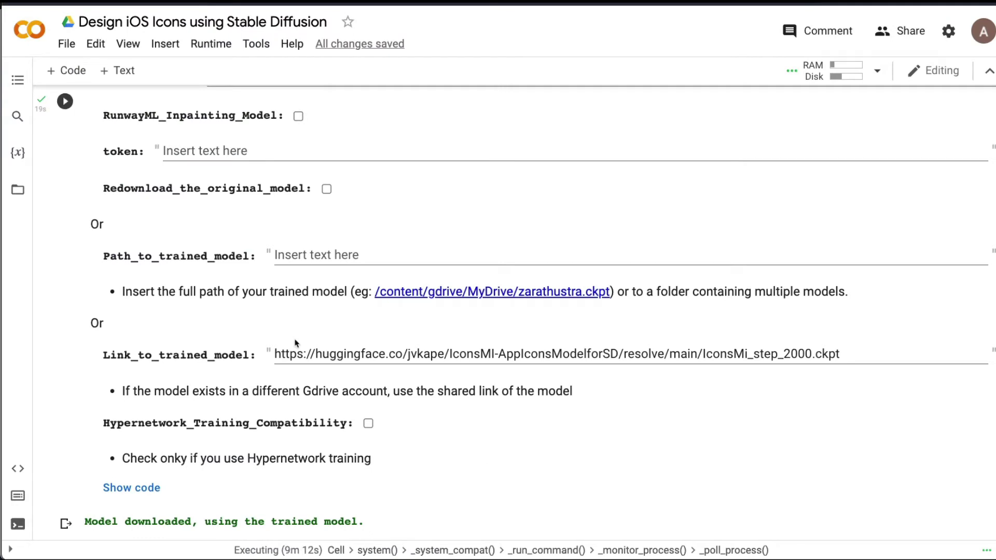
Scroll past Installing Requirements to the Start stable-diffusion output with the gradio.app link.
scroll(296, 340, up, 1)
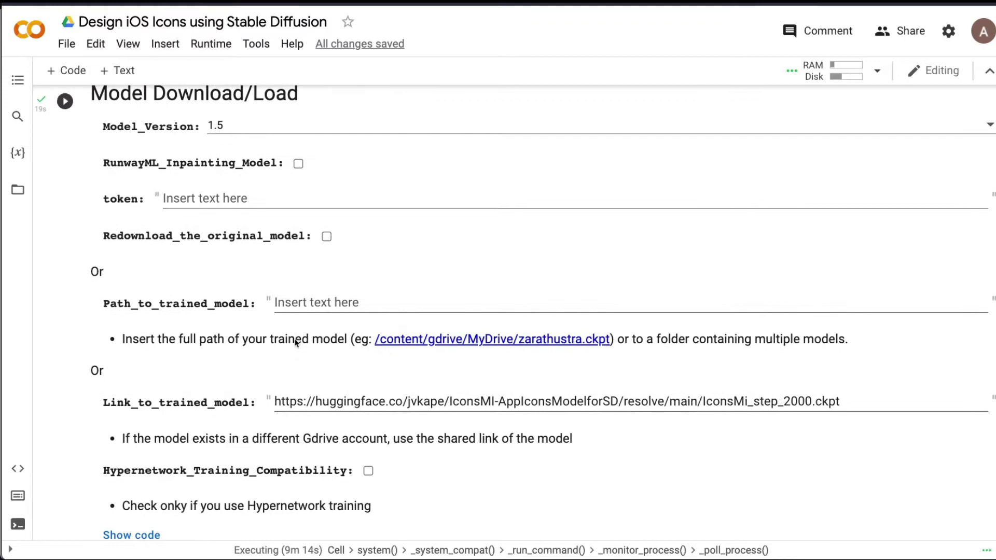
scroll(296, 338, down, 6)
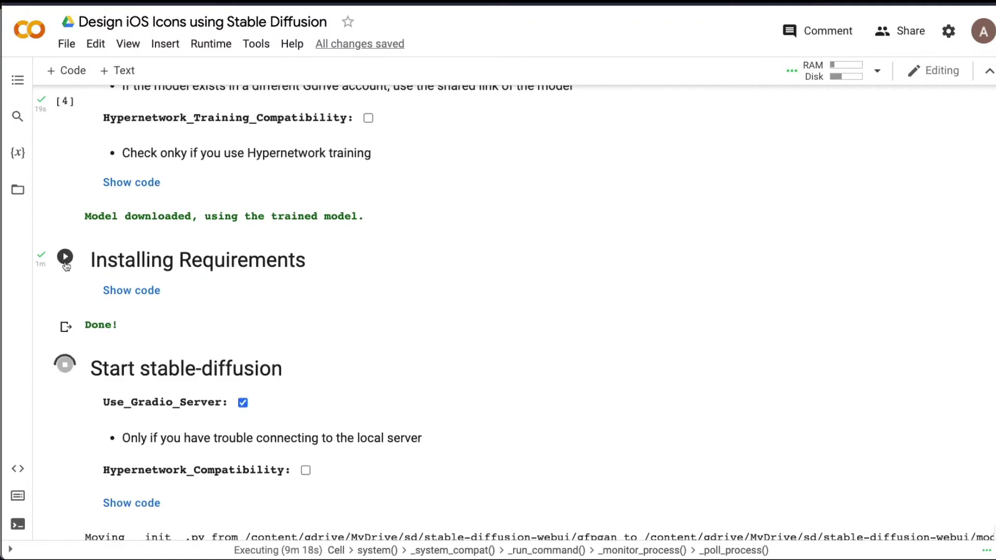
scroll(68, 296, down, 1)
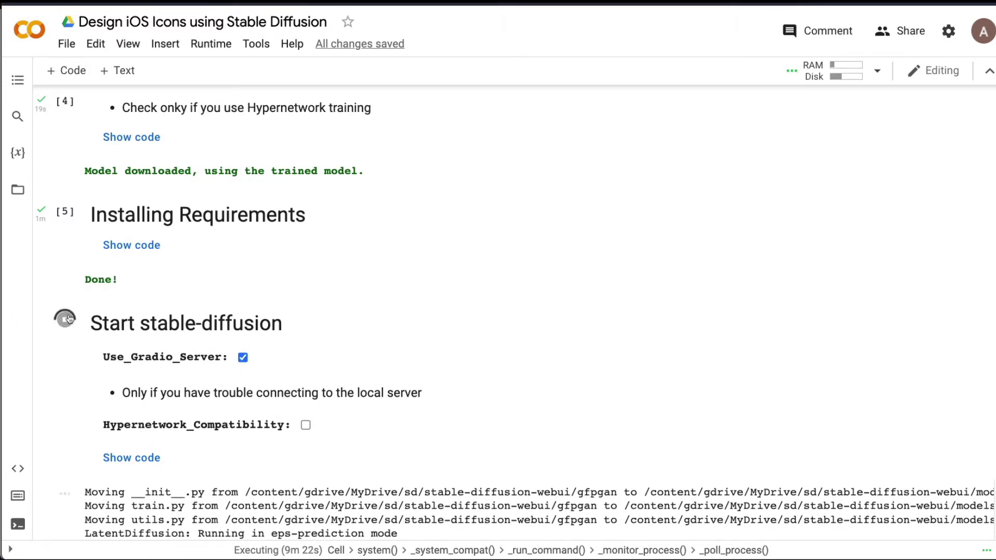
scroll(308, 316, down, 2)
scroll(308, 316, down, 4)
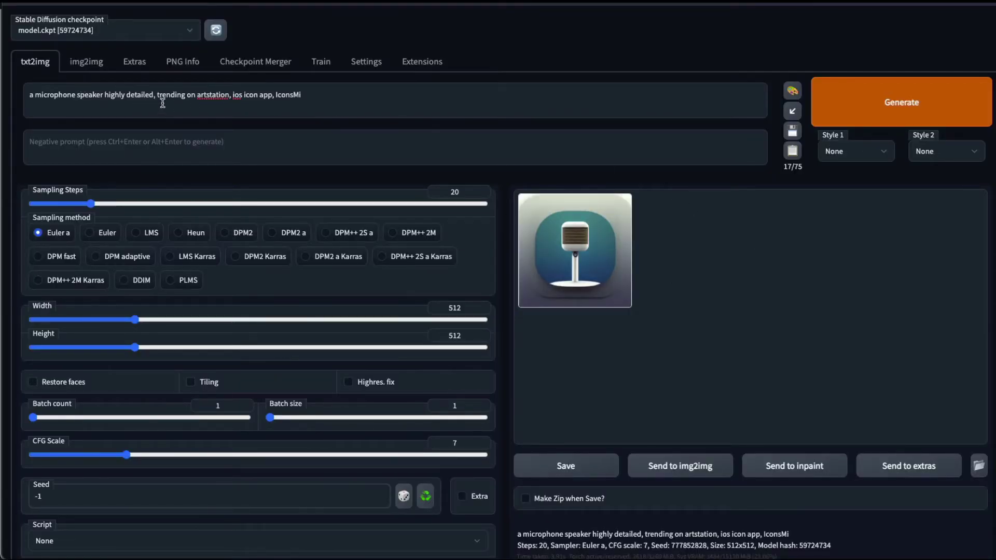
Rewrite the prompt as 'a smartphone podcast' followed by the IconsMi style words and generate.
drag(105, 95, 371, 95)
key(ctrl+c)
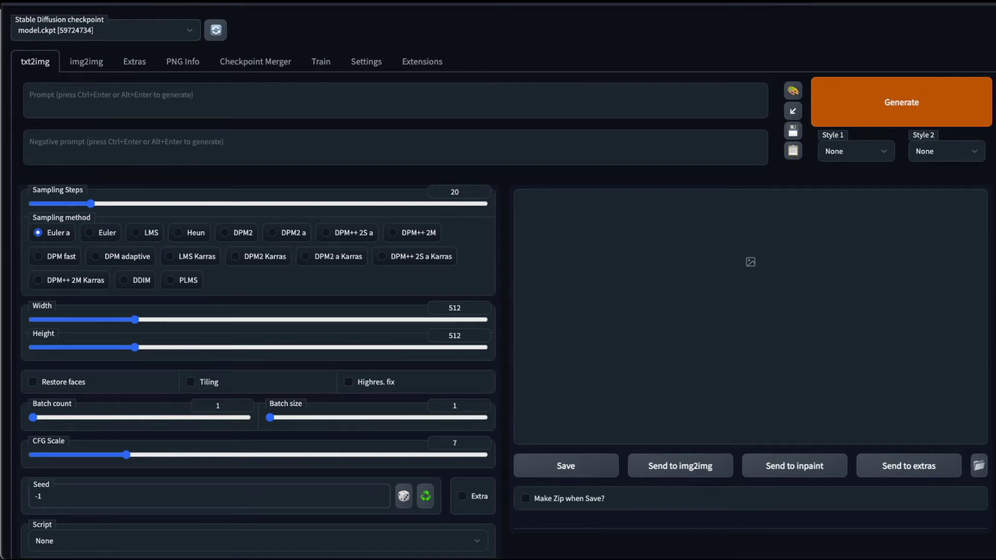
click(166, 100)
text(a smartphone)
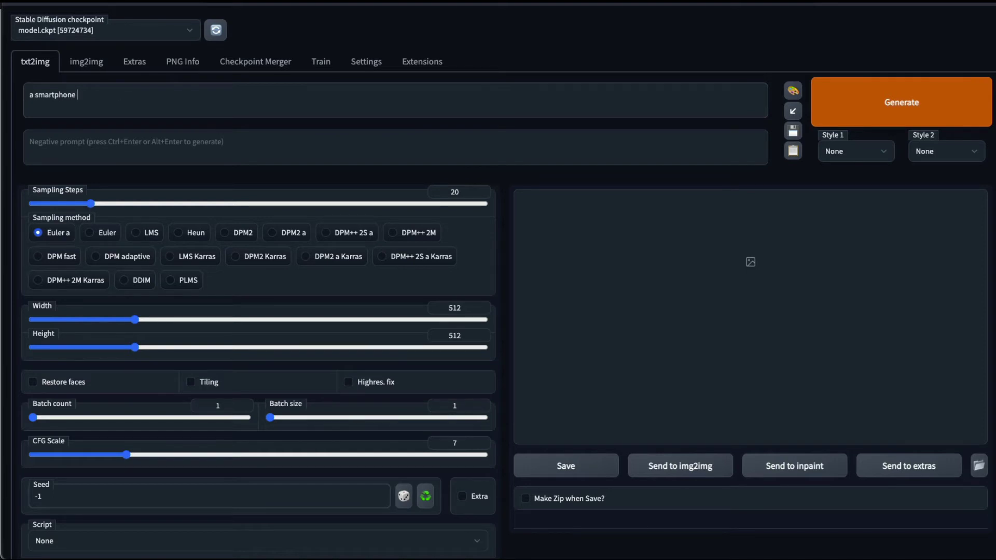
text( podcast)
key(ctrl+v)
key(ctrl+Return)
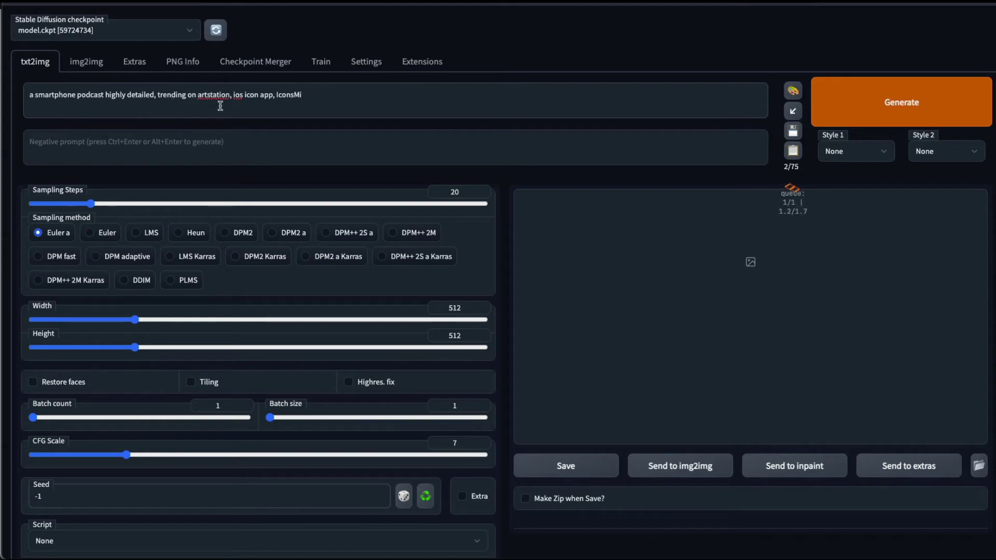
double_click(285, 94)
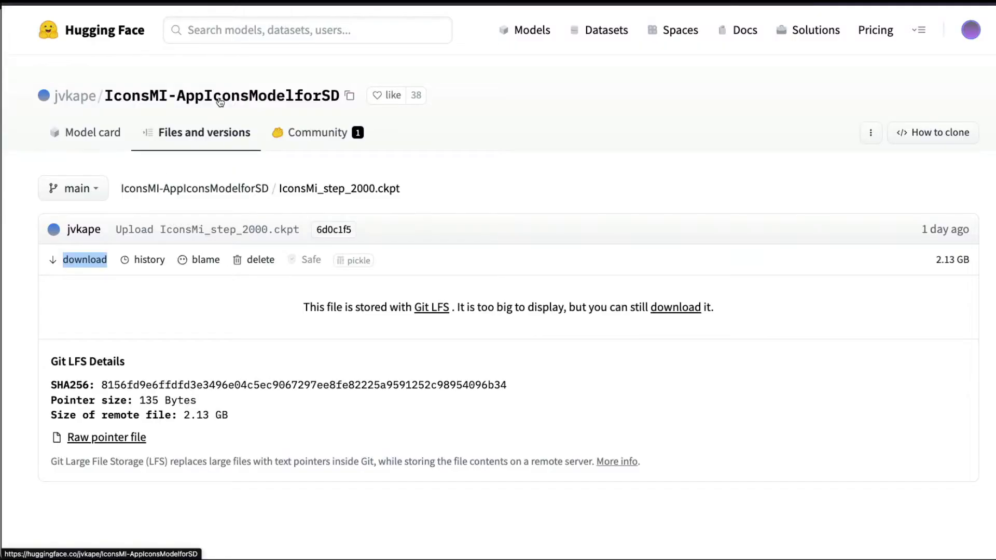
Open the IconsMI model card and select its recommended prompt text.
click(217, 98)
scroll(287, 319, down, 1)
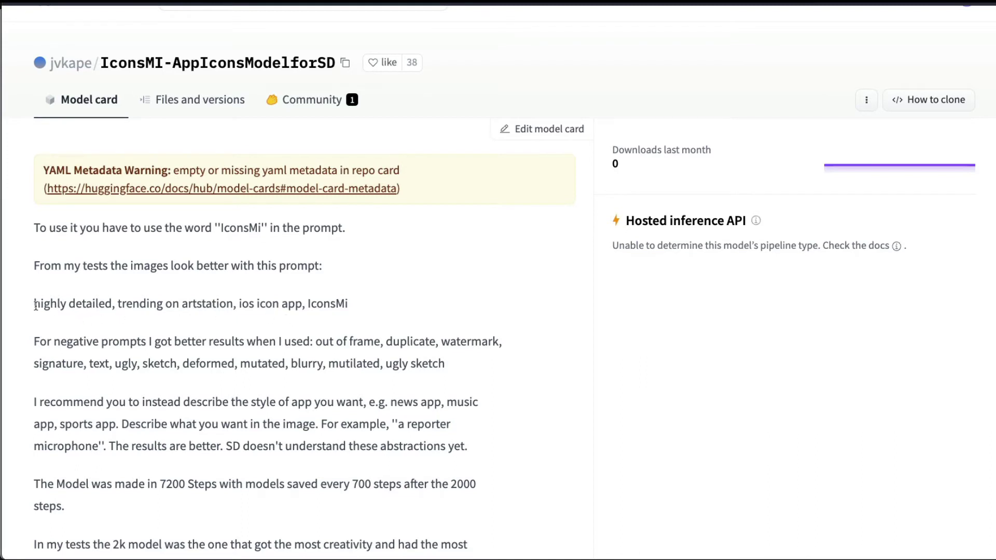
drag(33, 305, 363, 311)
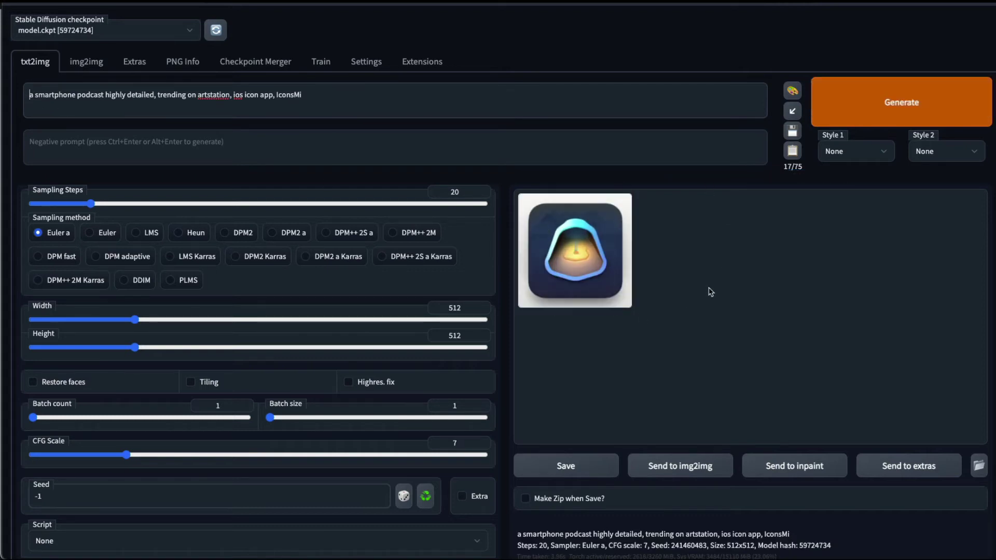
Replace the smartphone podcast subject in the prompt with a black headphone.
click(104, 97)
key(shift+Home)
key(BackSpace)
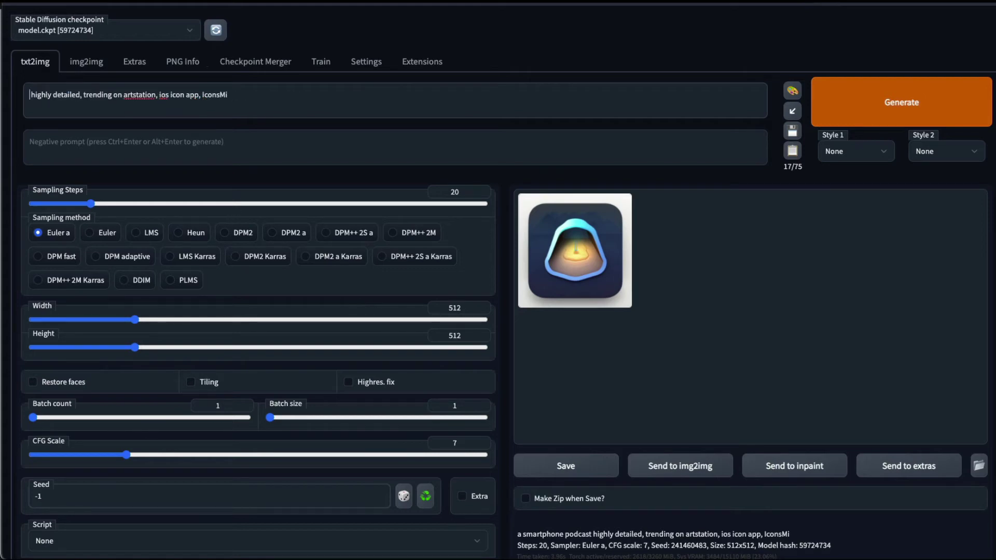
text(a headphone)
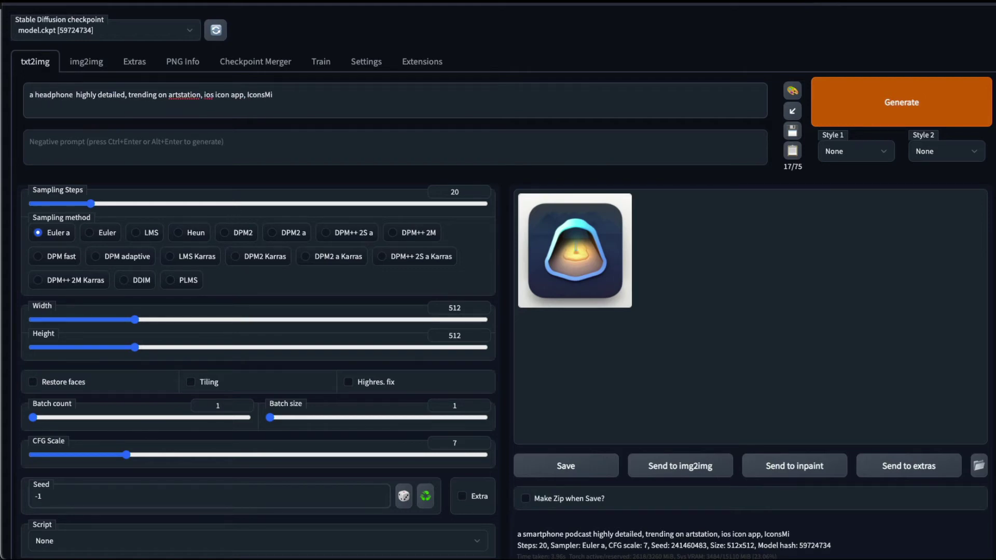
key(BackSpace)
click(35, 96)
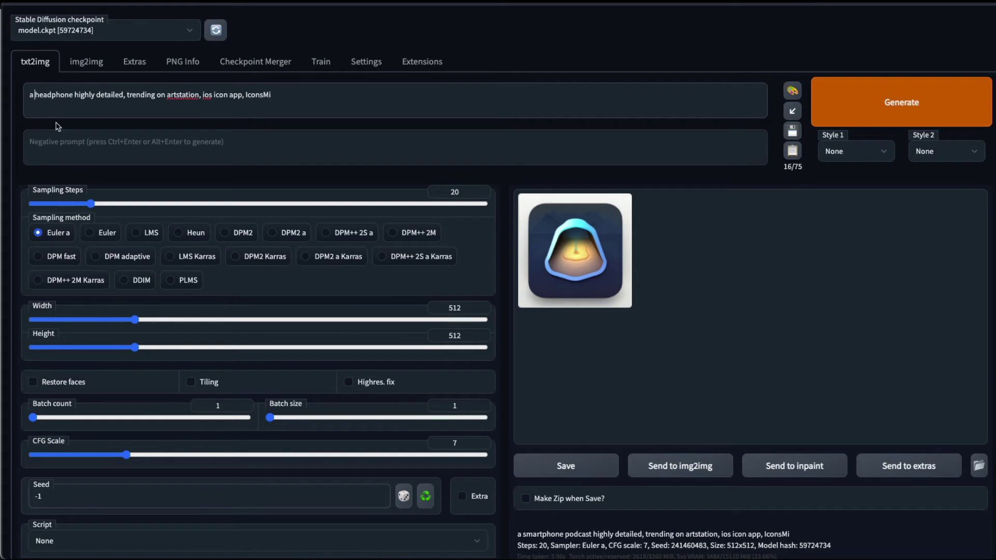
text(black-h)
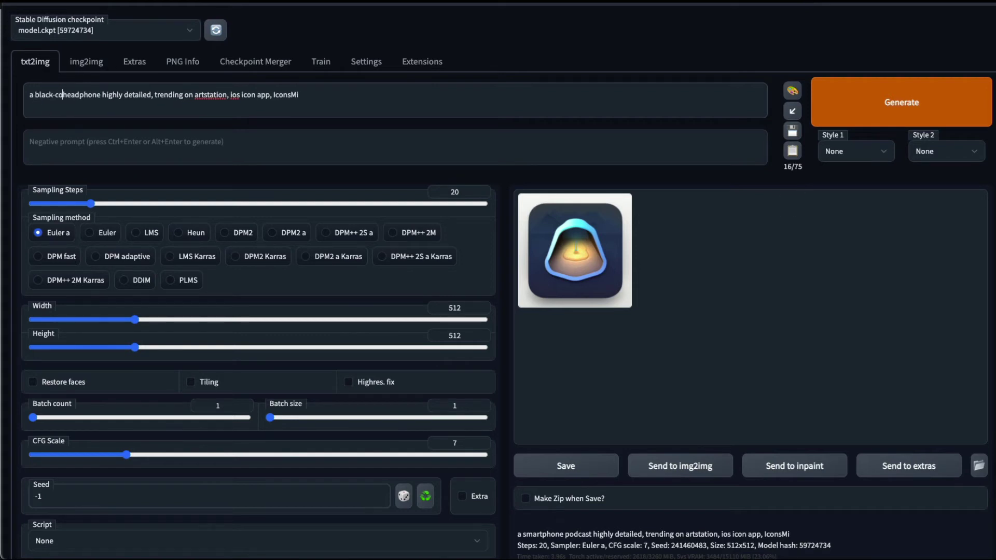
text(lored)
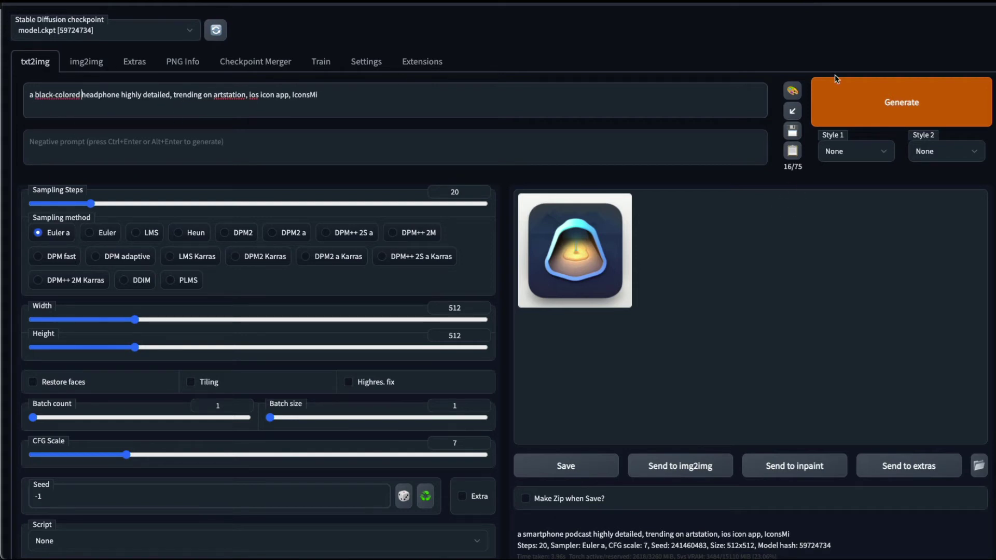
Generate the headphone icon and enlarge it in the preview.
click(836, 78)
key(ctrl+Return)
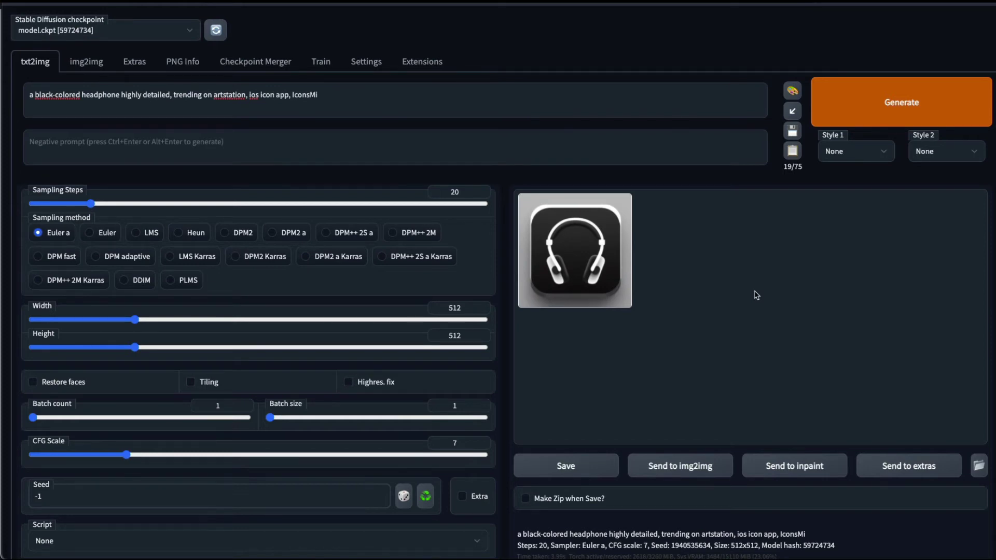
click(555, 284)
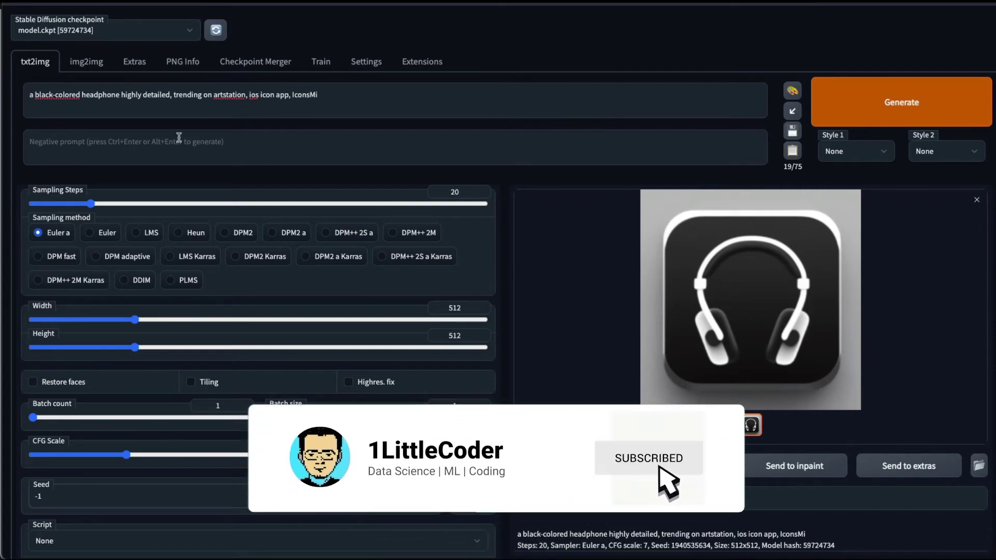
Send the headphone icon to Extras, upscale it 4x with ESRGAN_4x, and preview the result.
click(919, 466)
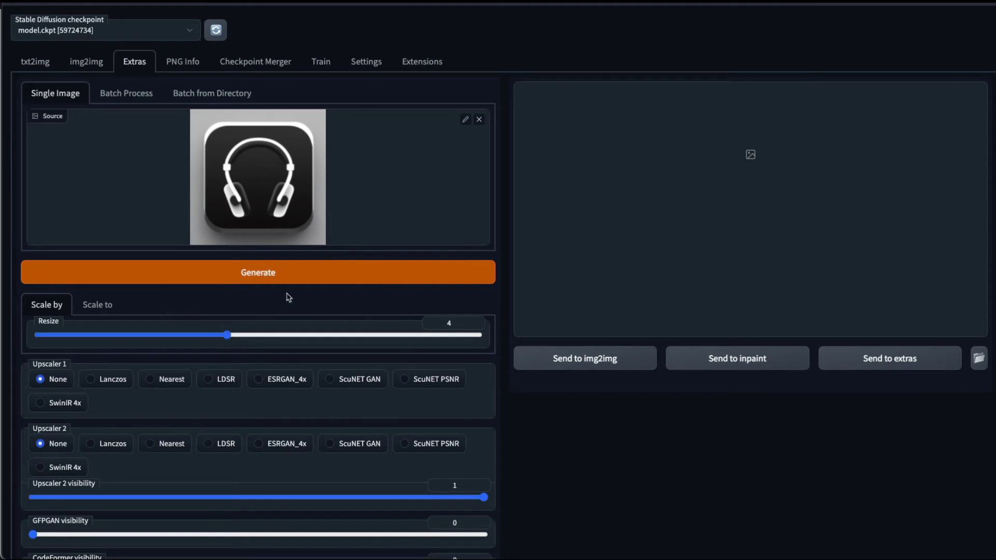
click(259, 379)
click(275, 276)
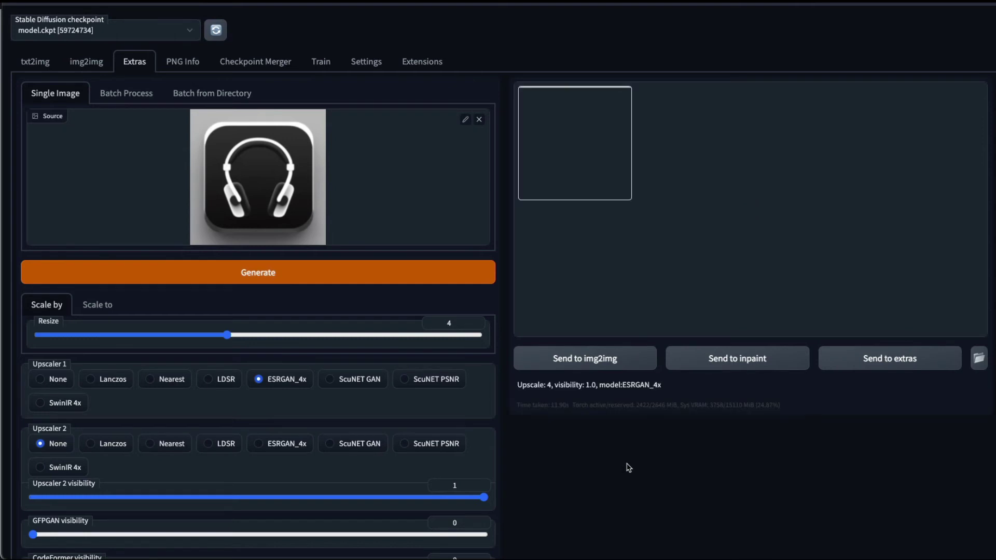
click(572, 153)
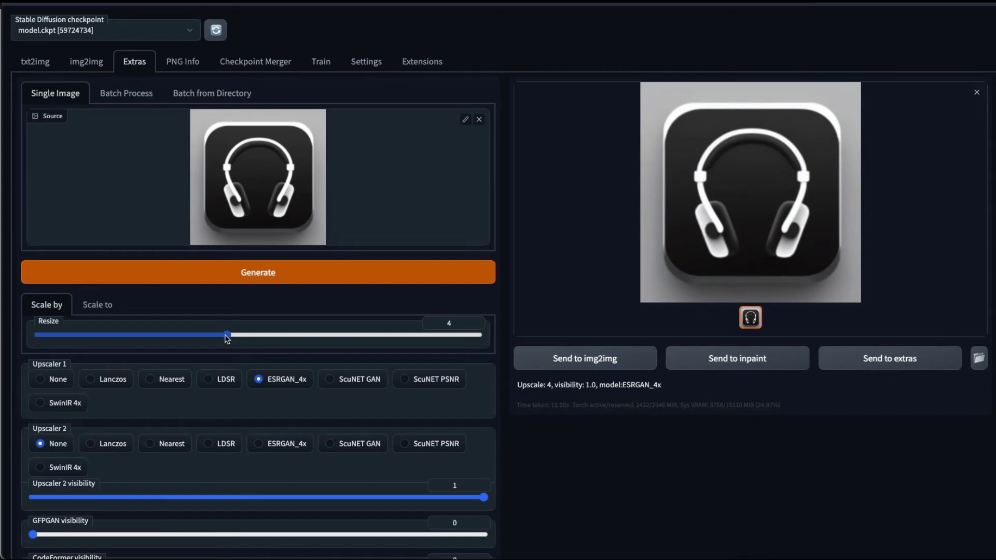
Load download (3).png as the img2img source image.
click(89, 66)
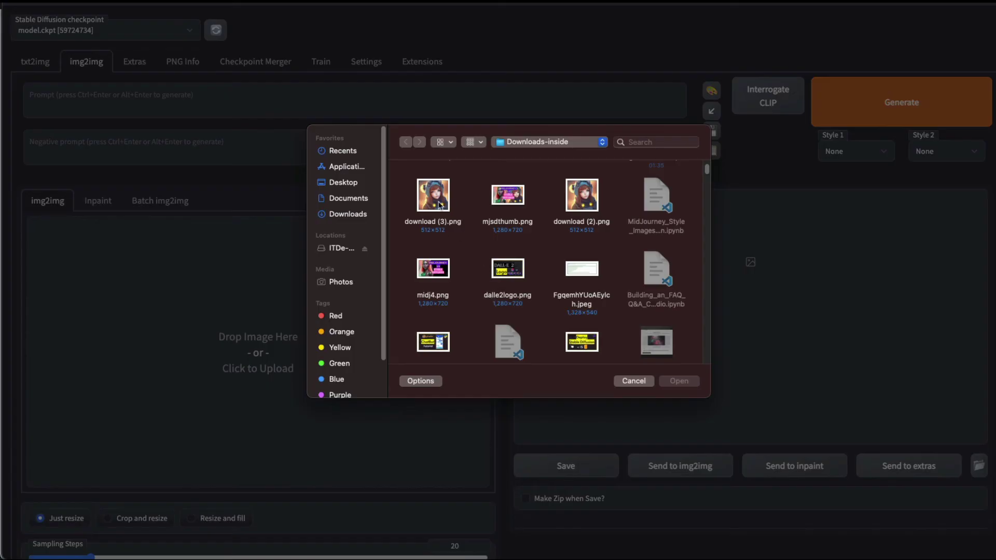
click(440, 206)
double_click(439, 206)
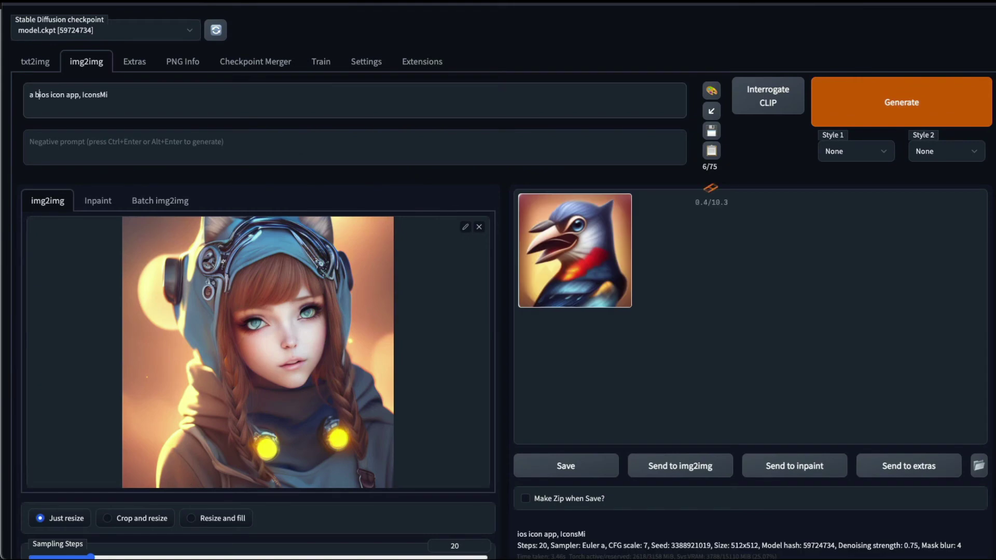
Change the prompt to 'a robot girl ios icon app, IconsMi' and generate.
key(BackSpace)
text(robot c)
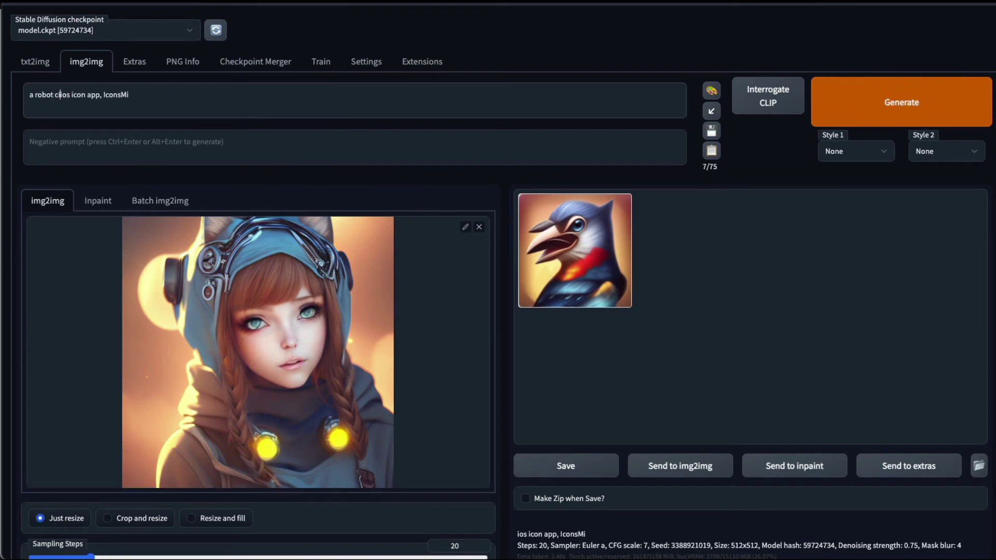
key(BackSpace)
text(girl)
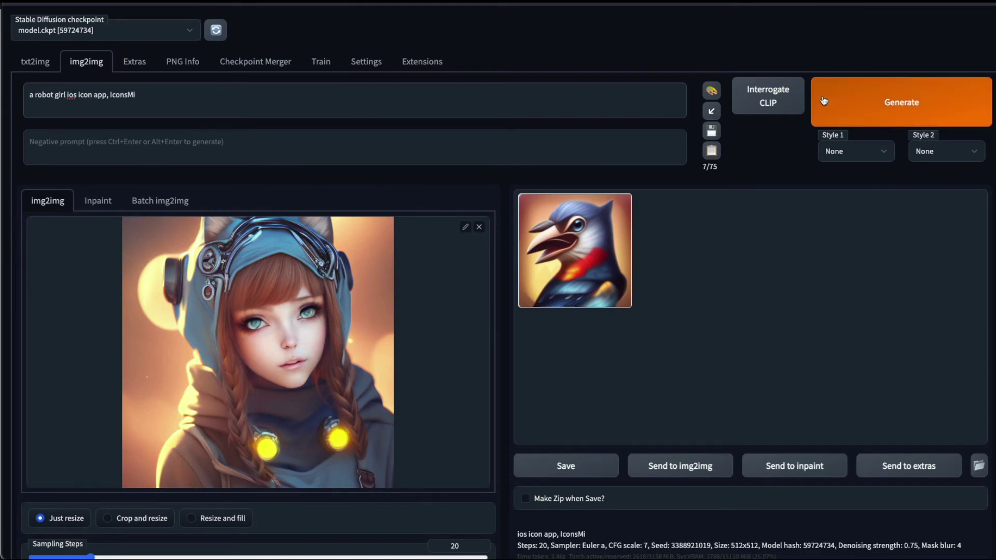
click(882, 104)
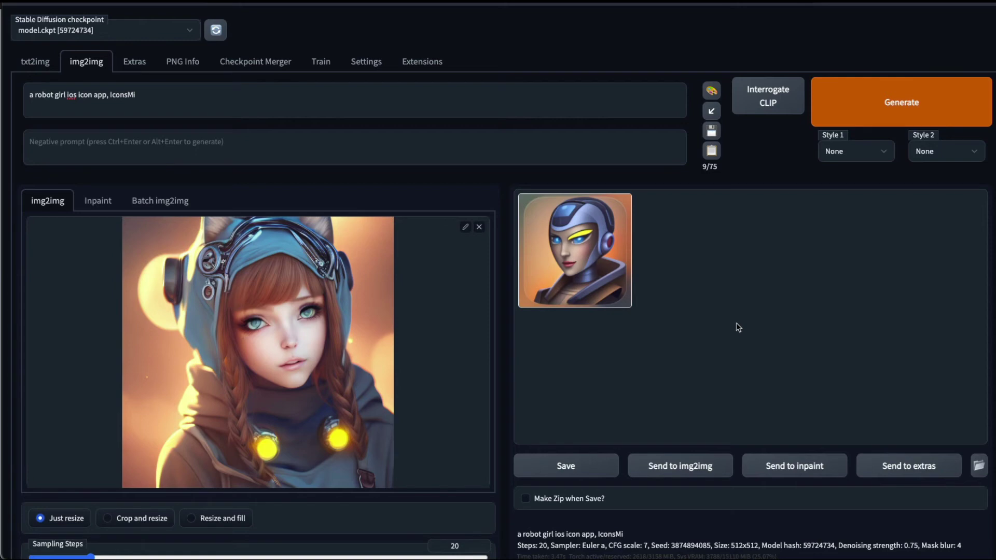
triple_click(190, 95)
key(ctrl+c)
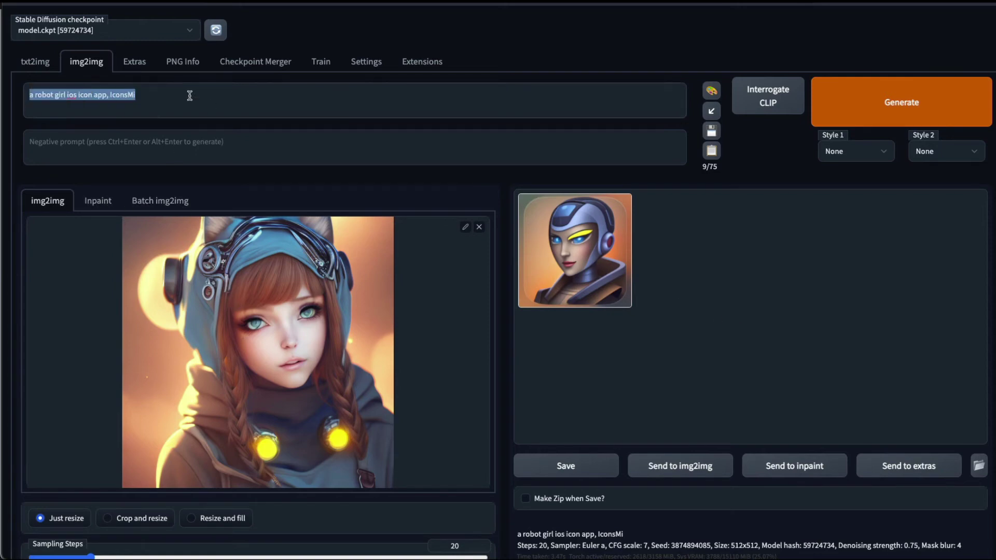
In txt2img, try replacing the whole headphone prompt with the robot girl prompt, then undo it.
click(38, 65)
triple_click(215, 101)
key(ctrl+v)
key(ctrl+Return)
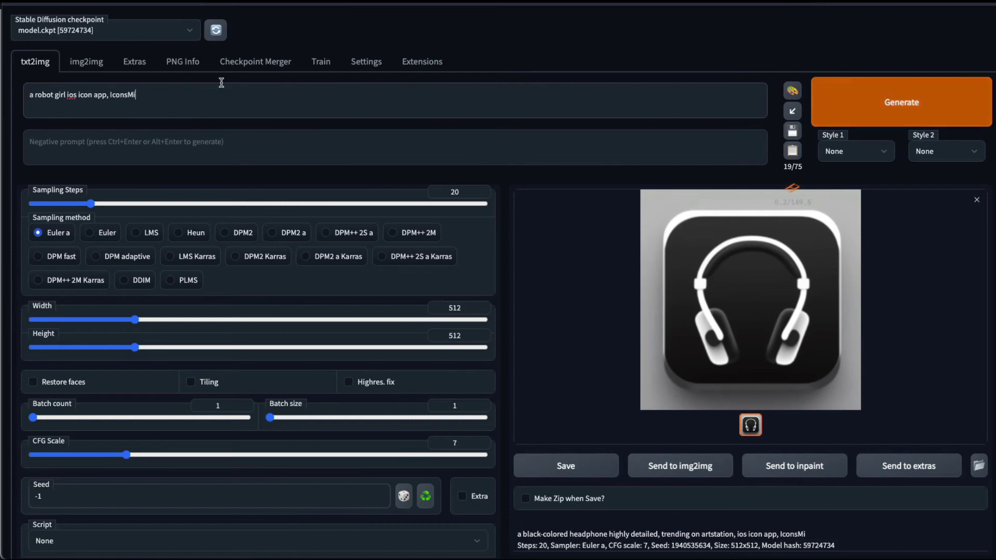
key(ctrl+z)
click(139, 96)
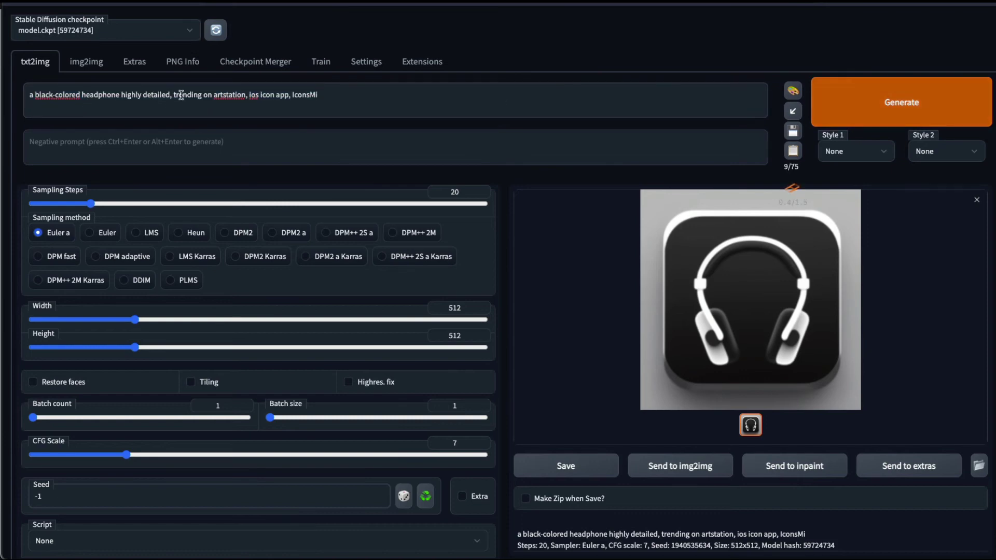
Swap only the headphone subject for 'a robot girl', trim duplicate words and 'ios', and generate twice.
mouse_move(121, 95)
mouse_down()
mouse_move(29, 97)
mouse_move(137, 97)
mouse_up()
key(ctrl+v)
key(BackSpace)
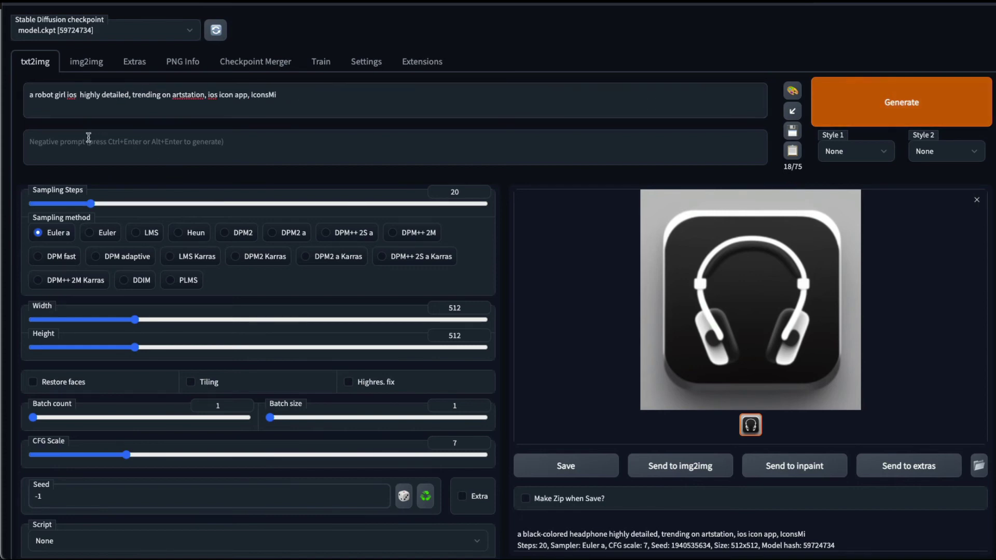
key(ctrl+Return)
key(BackSpace)
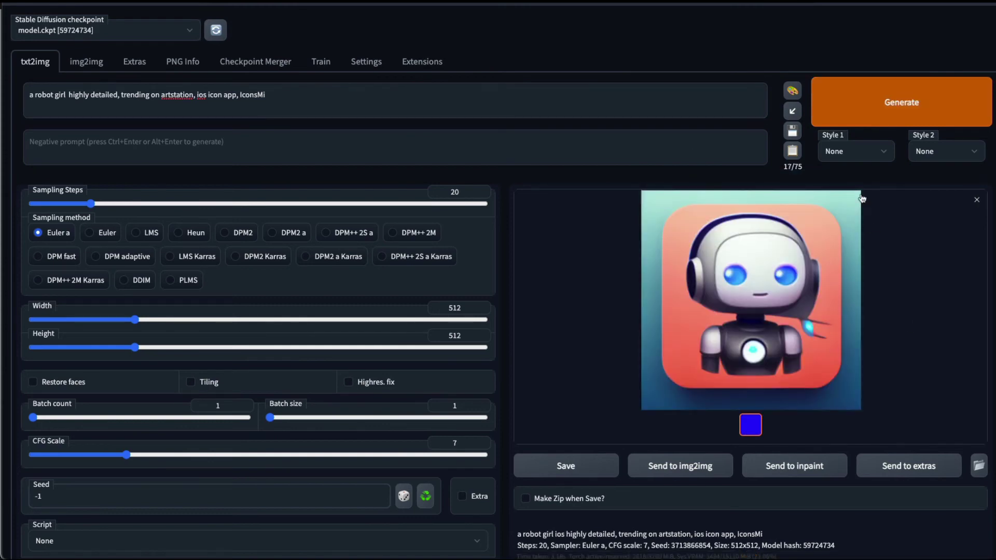
key(ctrl+Return)
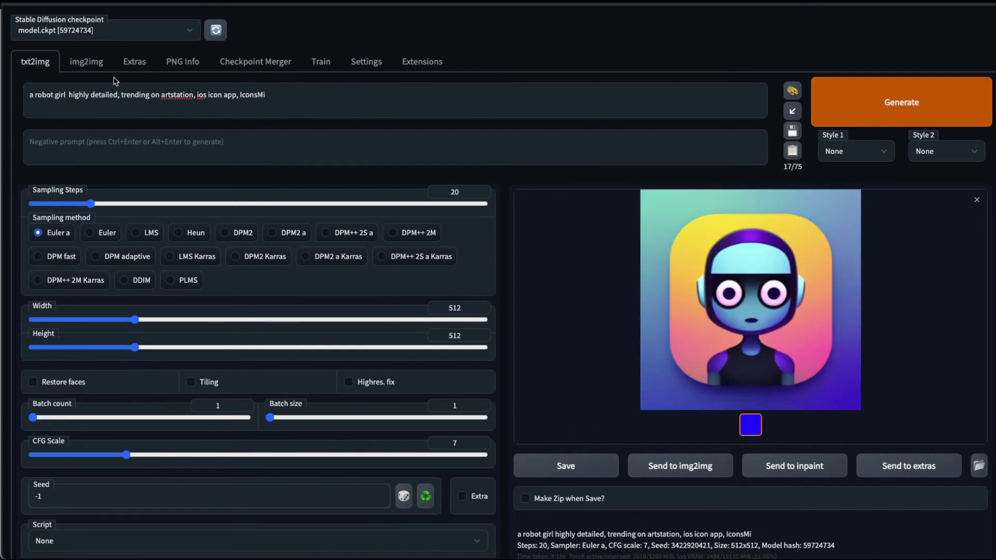
click(82, 64)
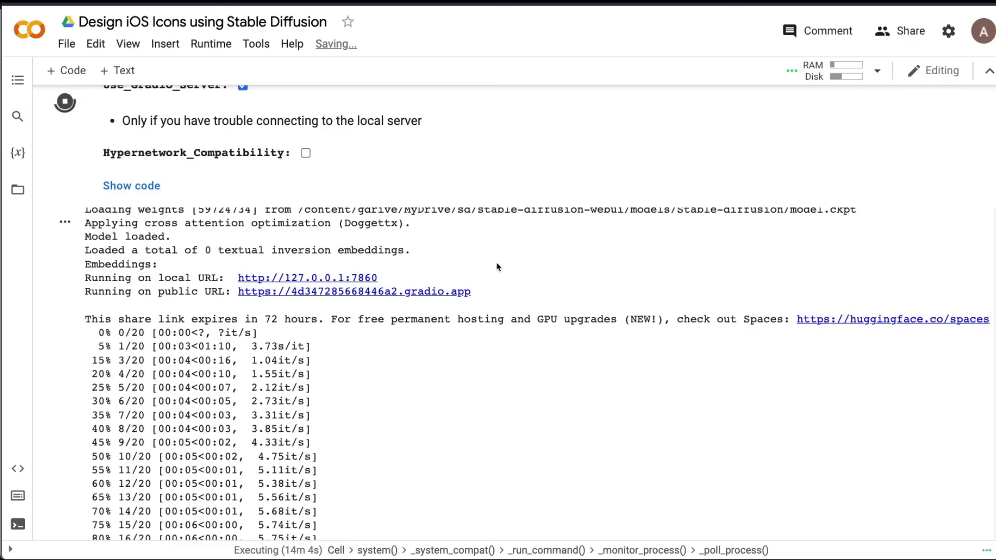
scroll(622, 226, up, 5)
scroll(622, 226, up, 15)
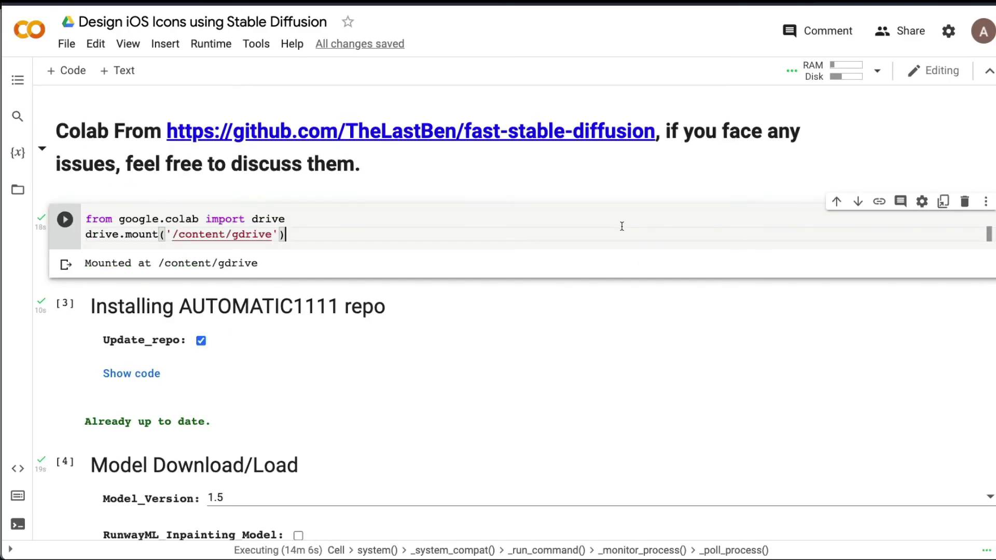
scroll(622, 227, down, 20)
scroll(621, 228, up, 10)
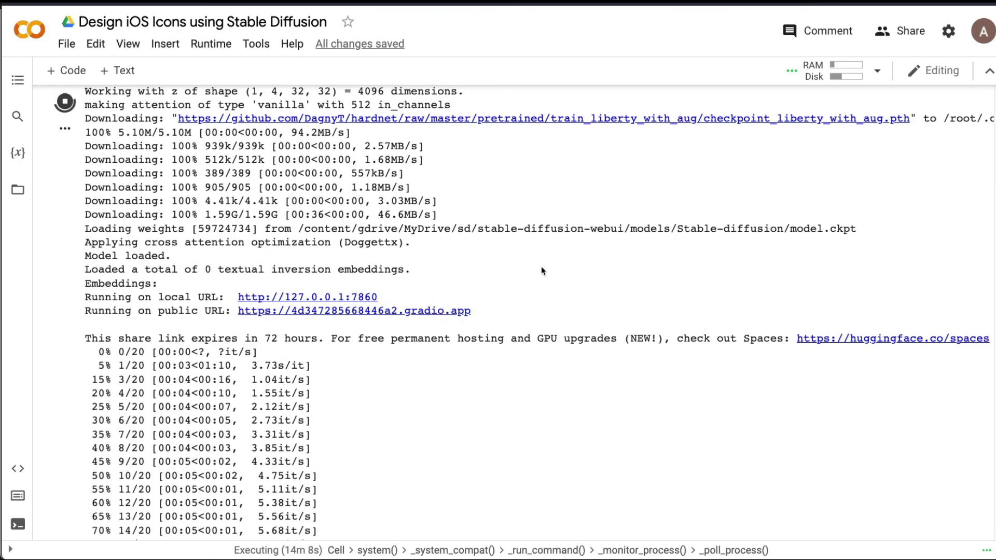
scroll(543, 271, up, 15)
scroll(587, 260, down, 20)
scroll(587, 258, up, 3)
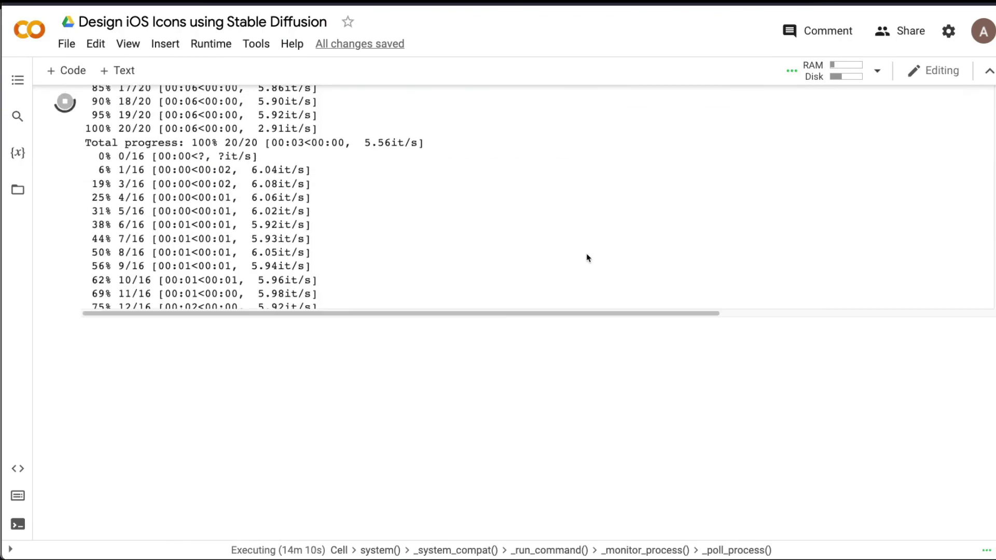
scroll(588, 257, up, 7)
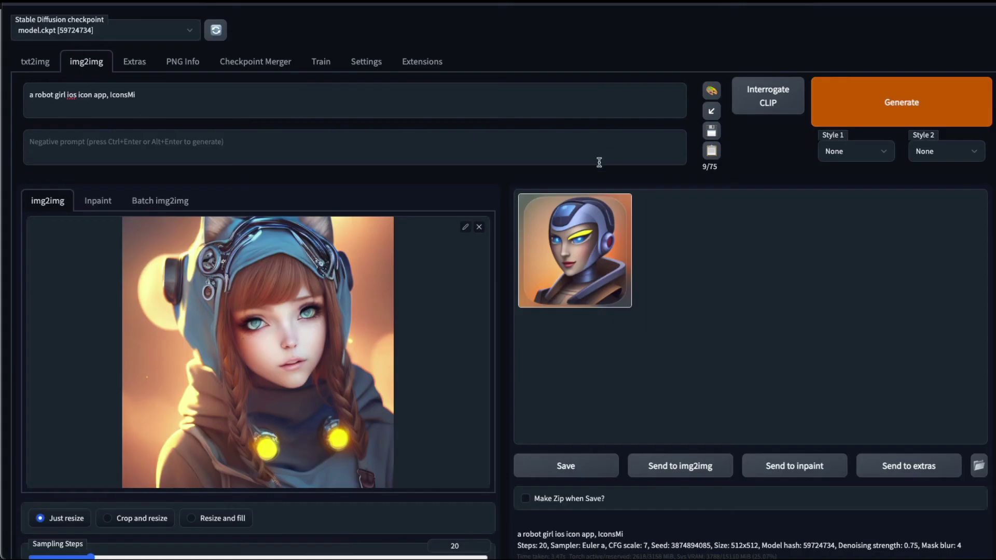
click(35, 62)
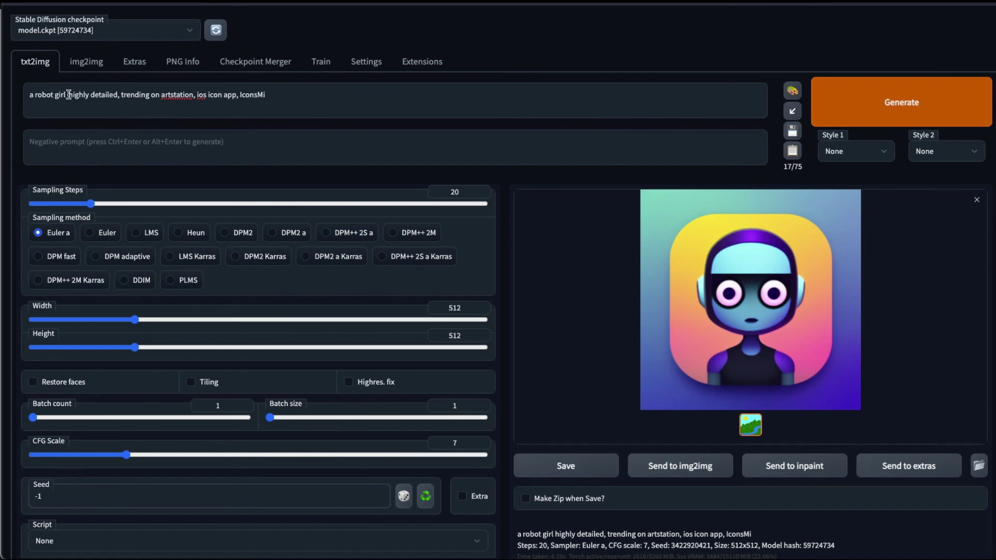
drag(68, 95, 310, 100)
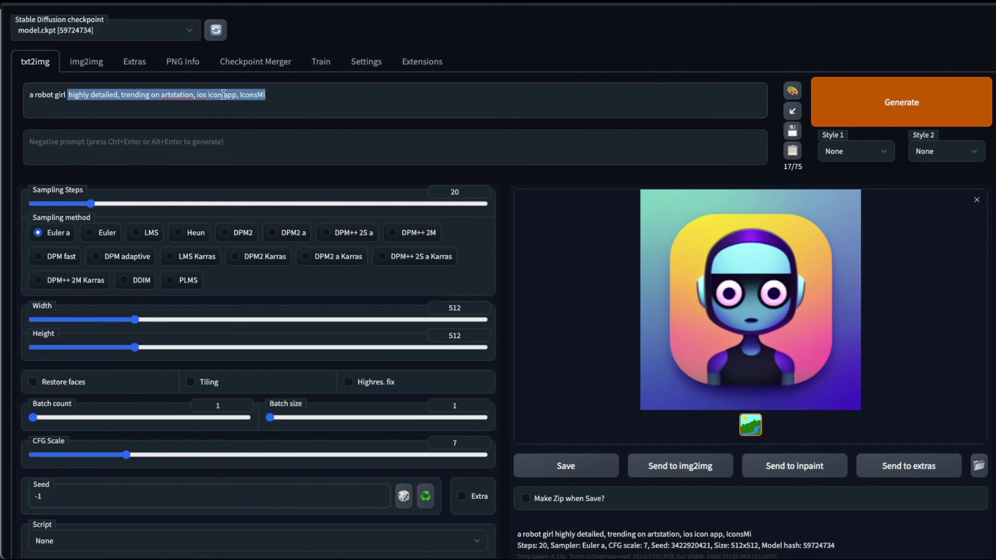
double_click(242, 96)
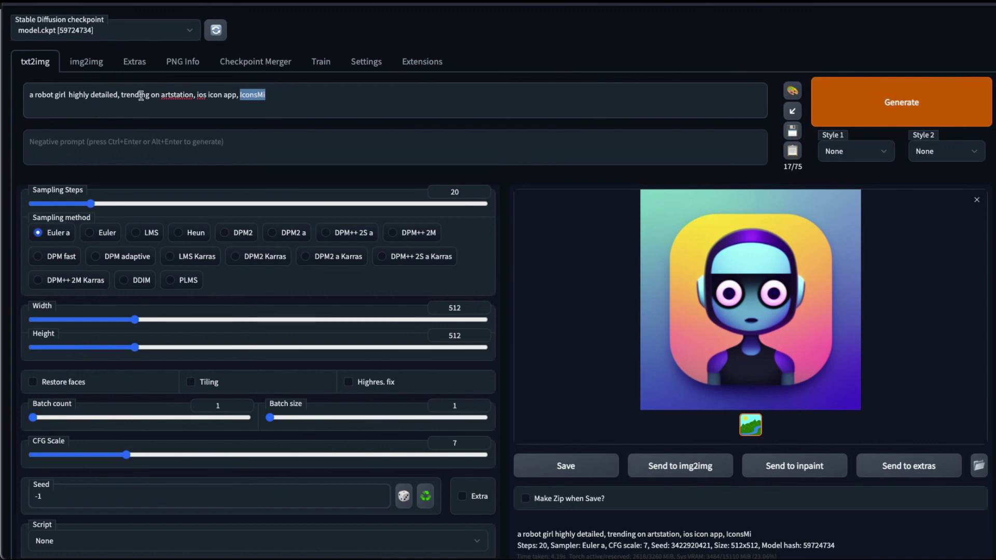
drag(67, 97, 28, 96)
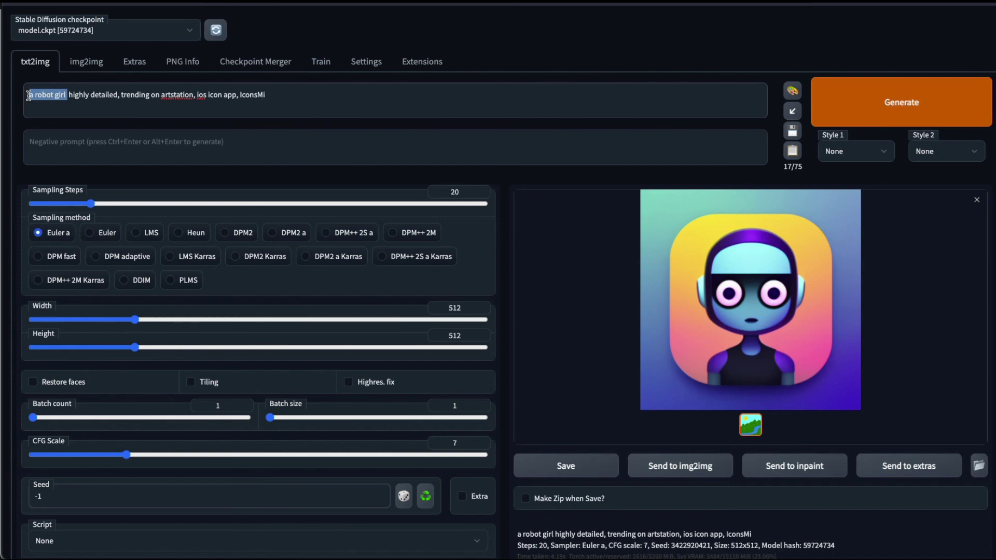
click(88, 70)
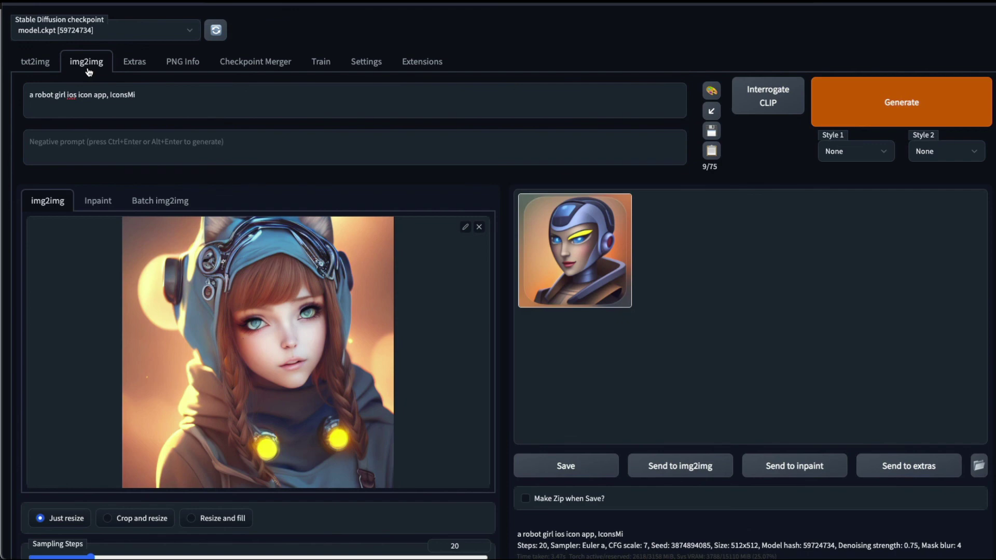
click(138, 66)
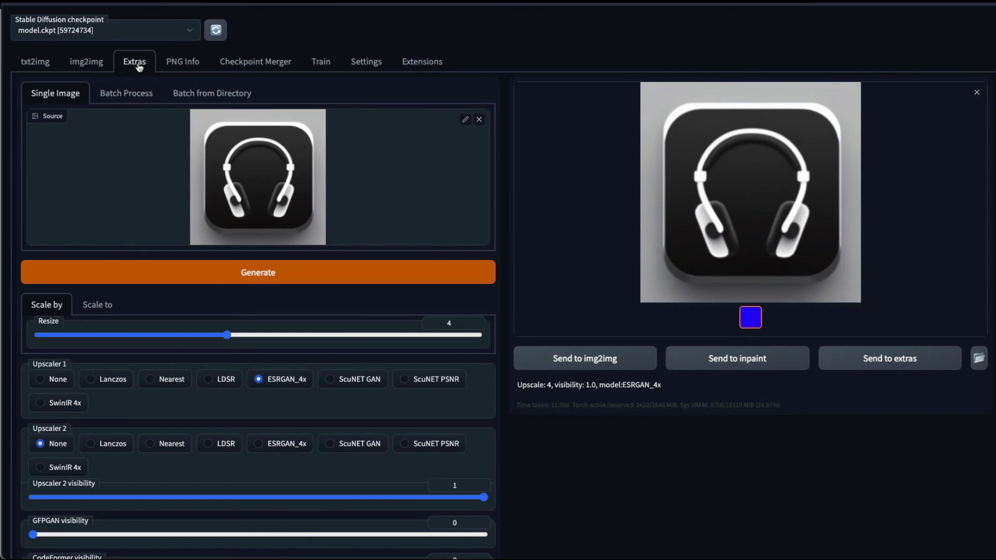
click(84, 61)
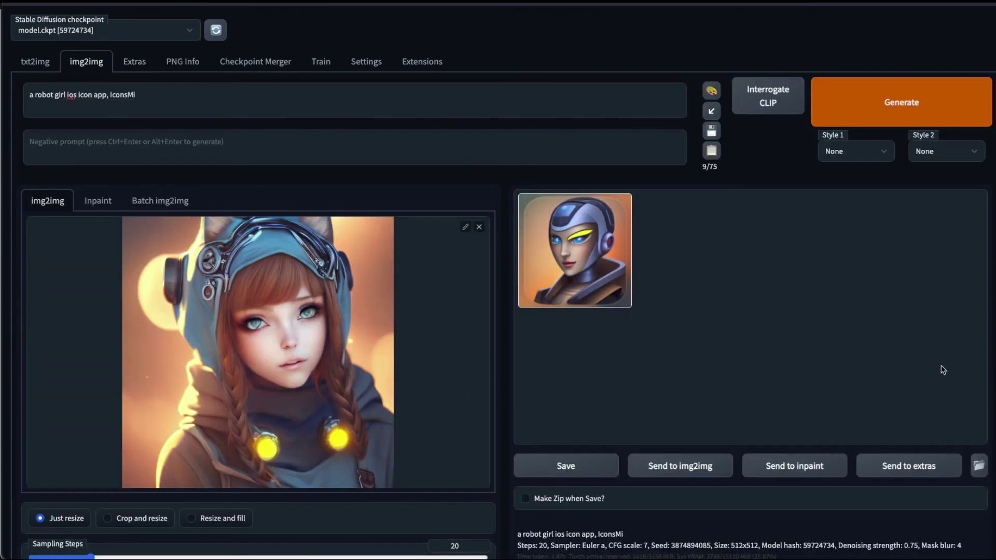
click(136, 62)
click(31, 64)
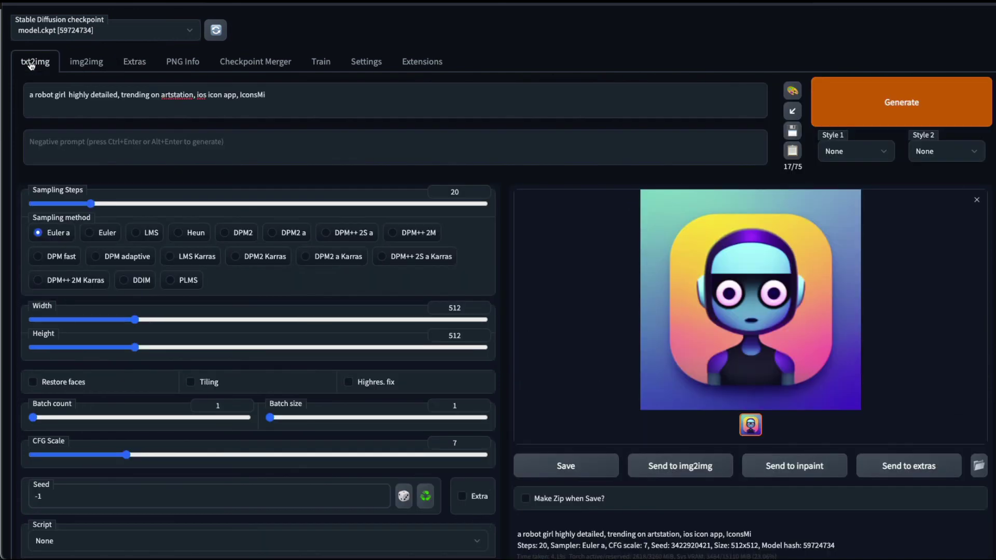